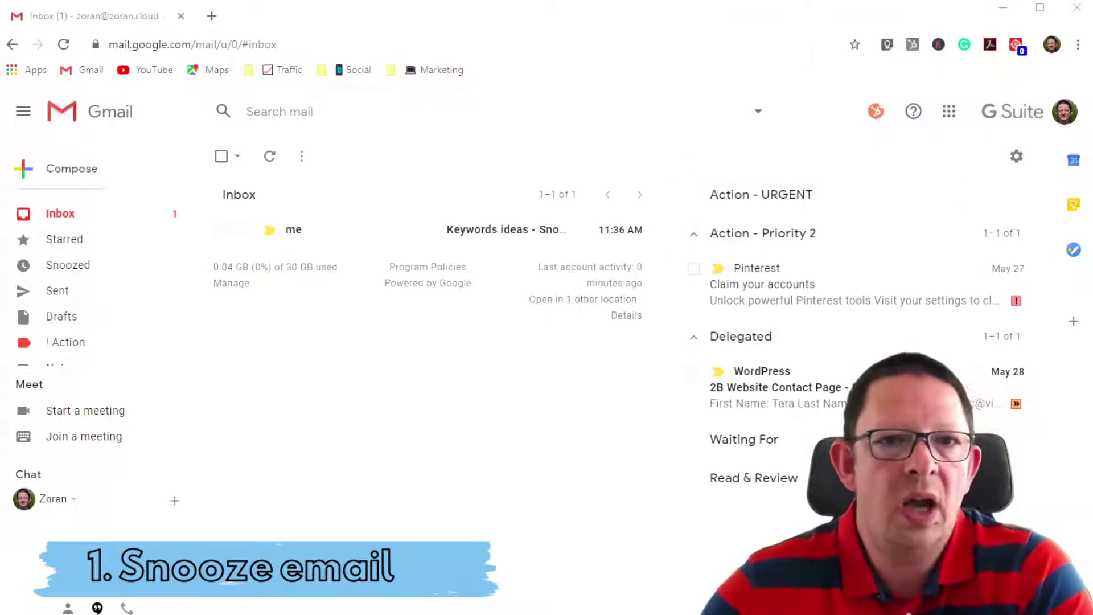
Snooze the "Keywords ideas - Snooze email" message in the inbox until Later this week (Wed, 8:00 AM)
left_click(222, 230)
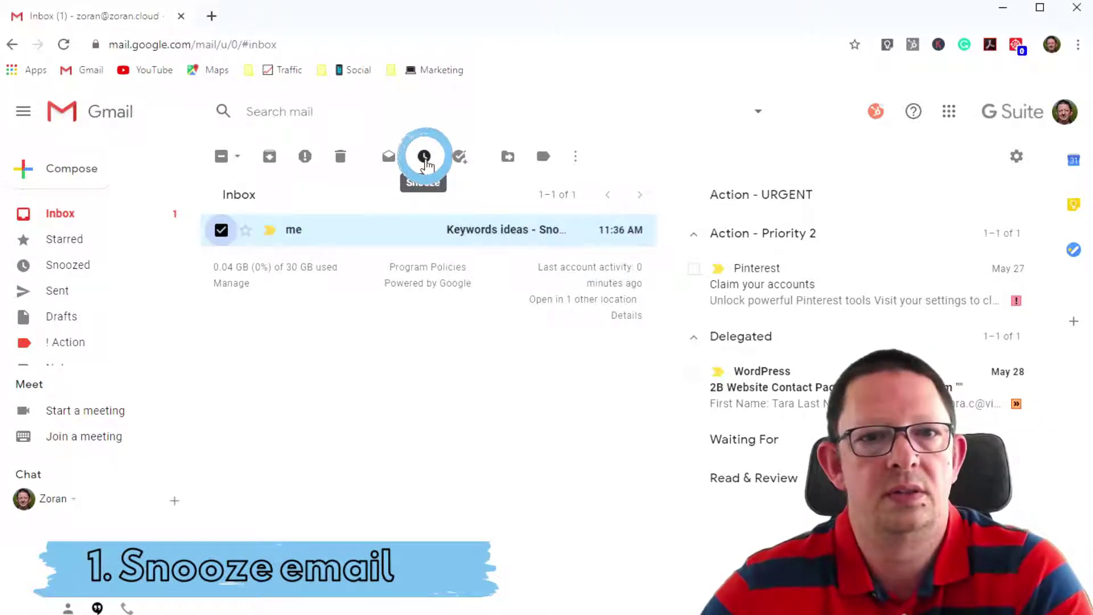
left_click(425, 157)
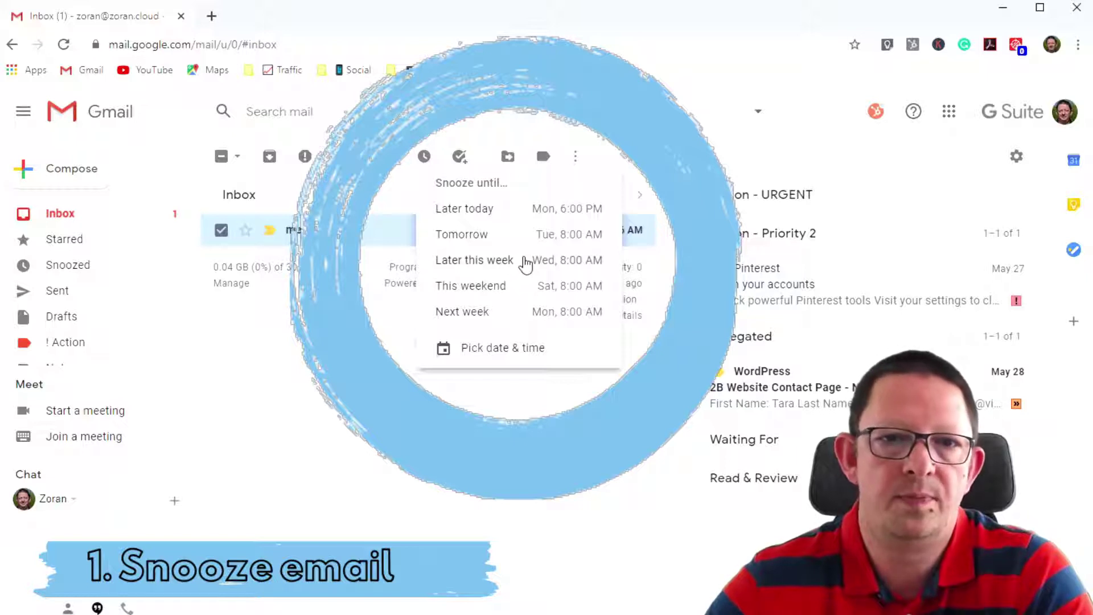
left_click(474, 260)
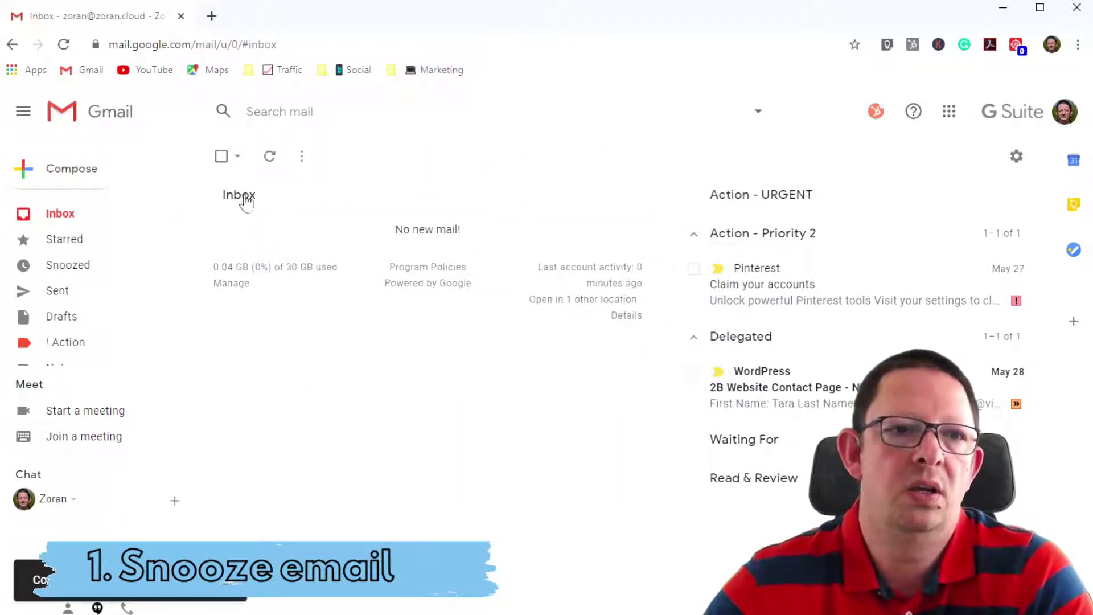
Open the "Keywords ideas - Snooze email" message from the Snoozed folder and unsnooze it
left_click(28, 267)
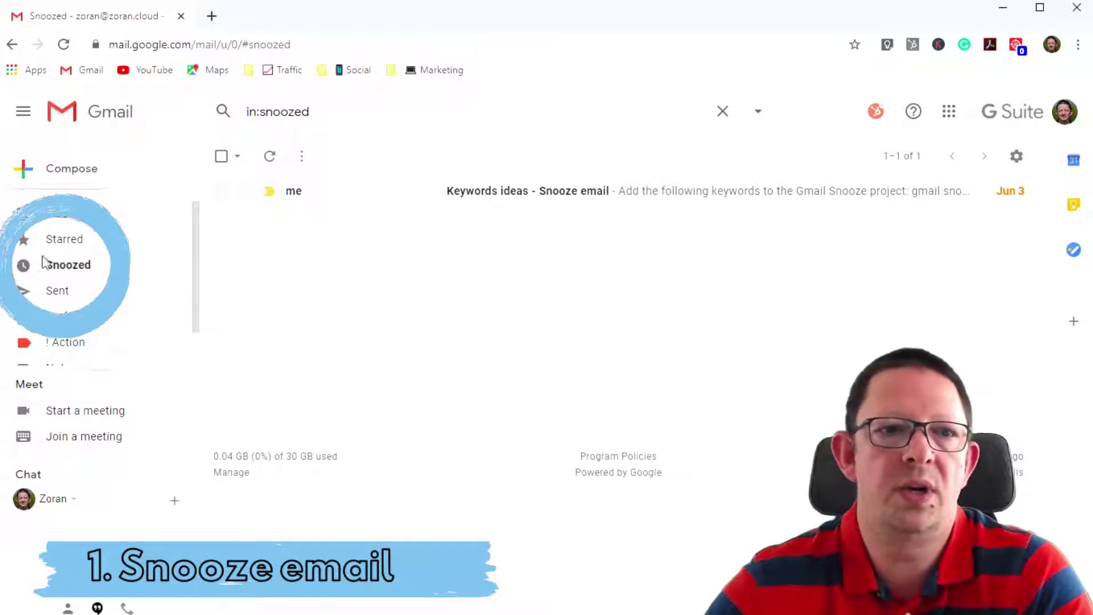
mouse_move(531, 220)
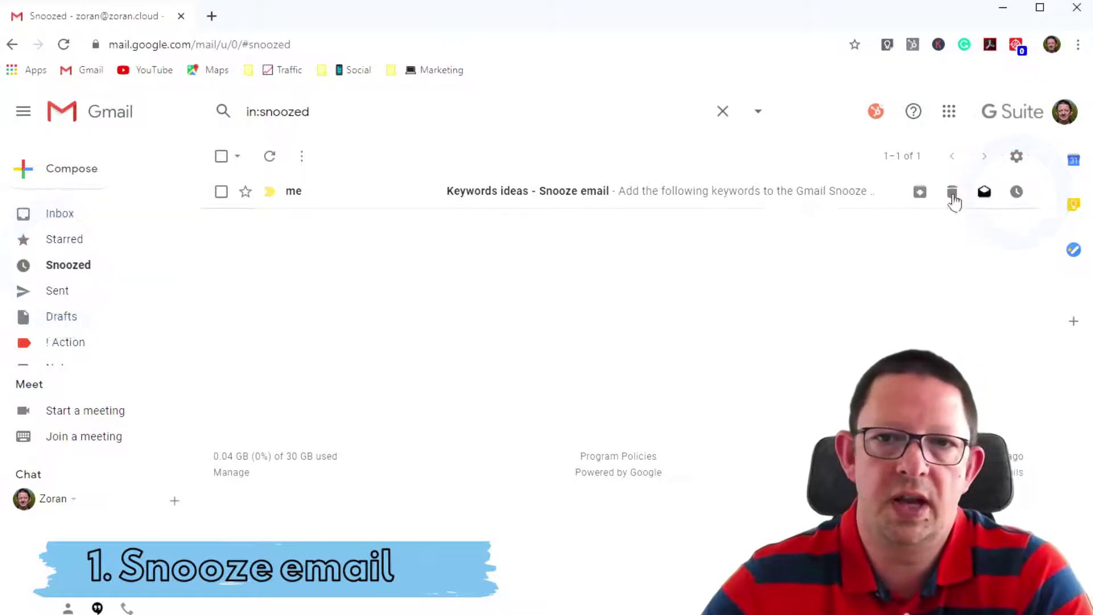
left_click(700, 203)
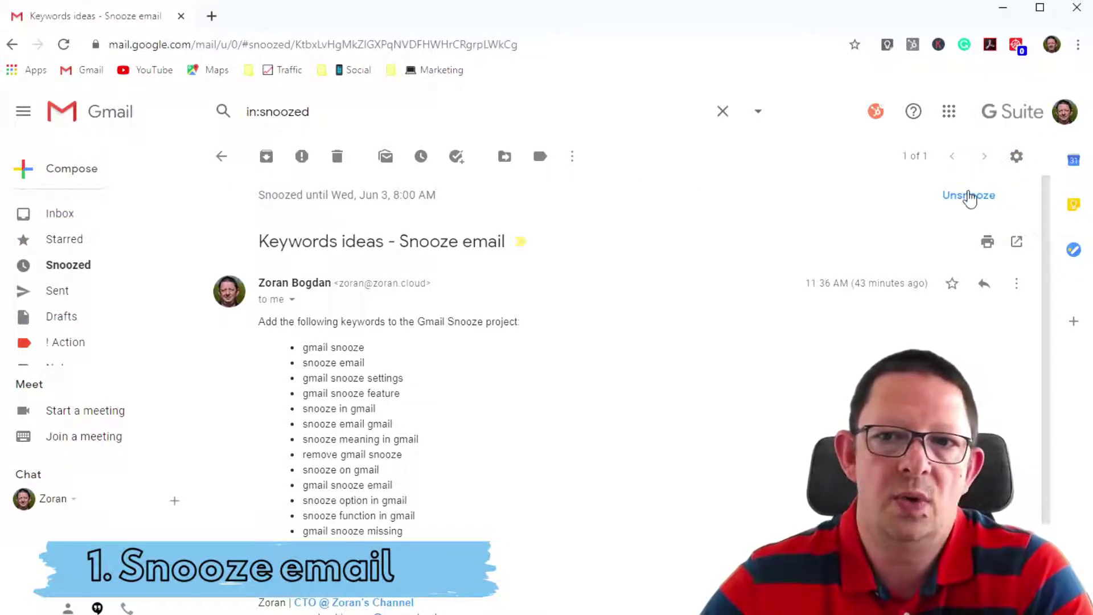
left_click(969, 195)
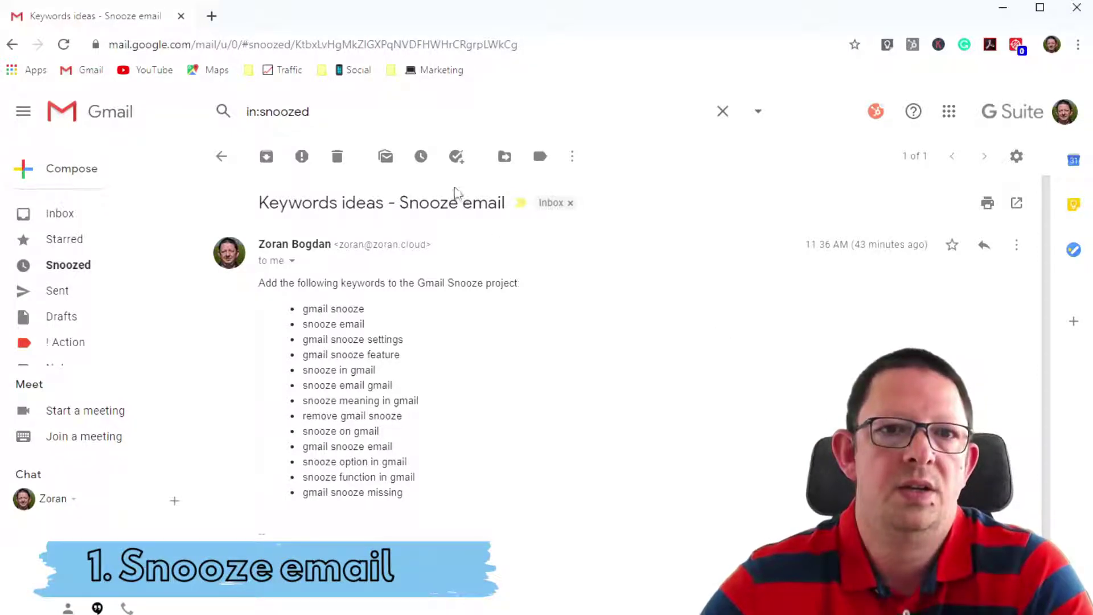
Snooze the "Keywords ideas - Snooze email" message until a custom date and time, Jun 1, 2020 at 12:28 PM
left_click(422, 157)
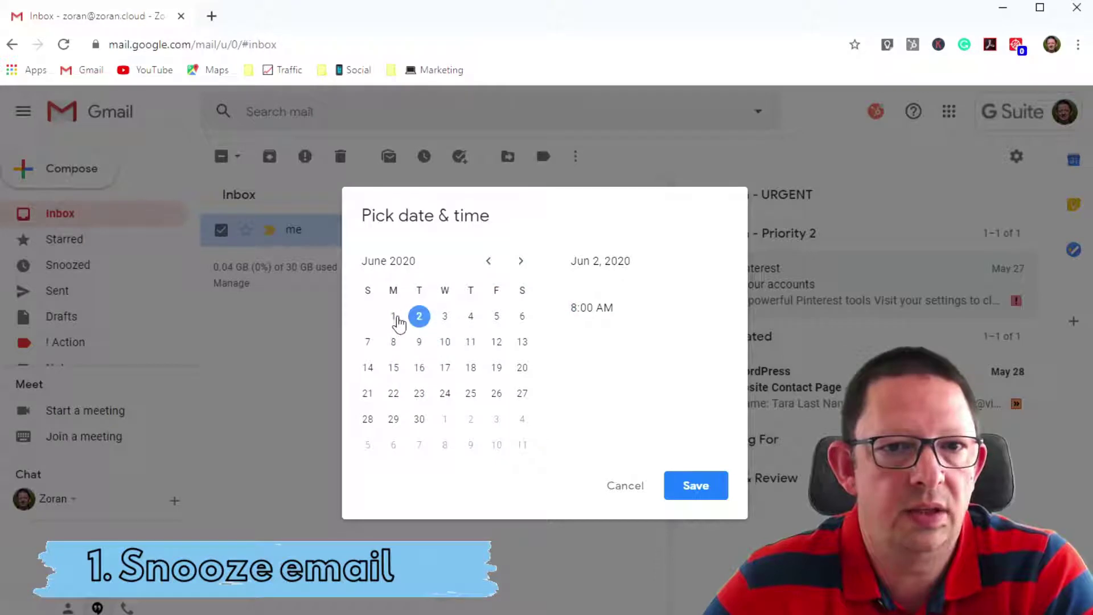
left_click(395, 318)
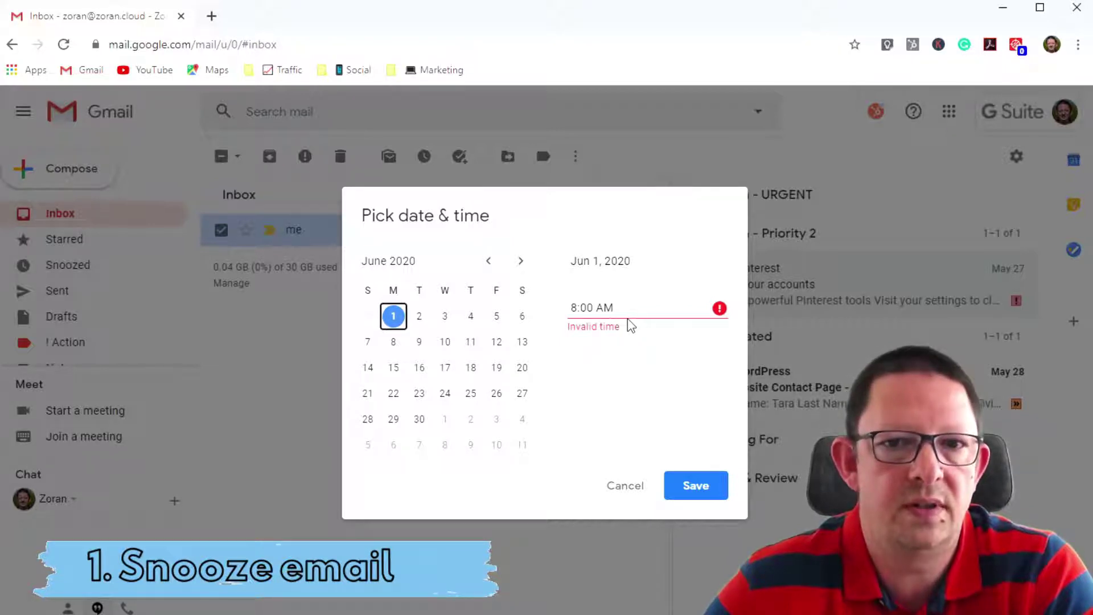
left_click(574, 307)
double_click(574, 306)
type("12")
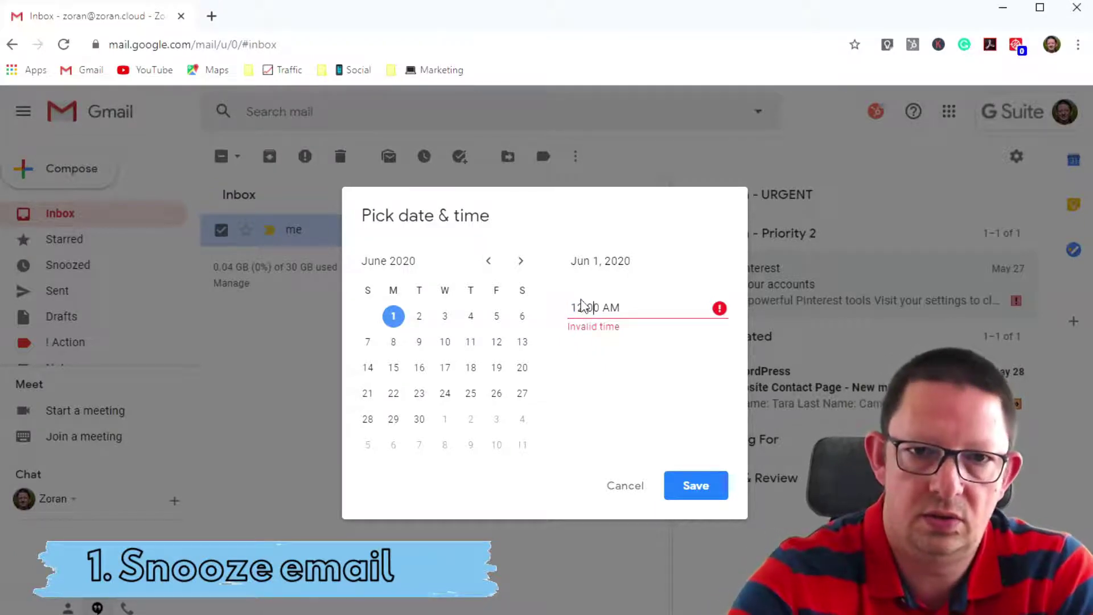
key("Right")
key("Delete")
key("Delete")
type("28")
key("Right")
key("Delete")
type("P")
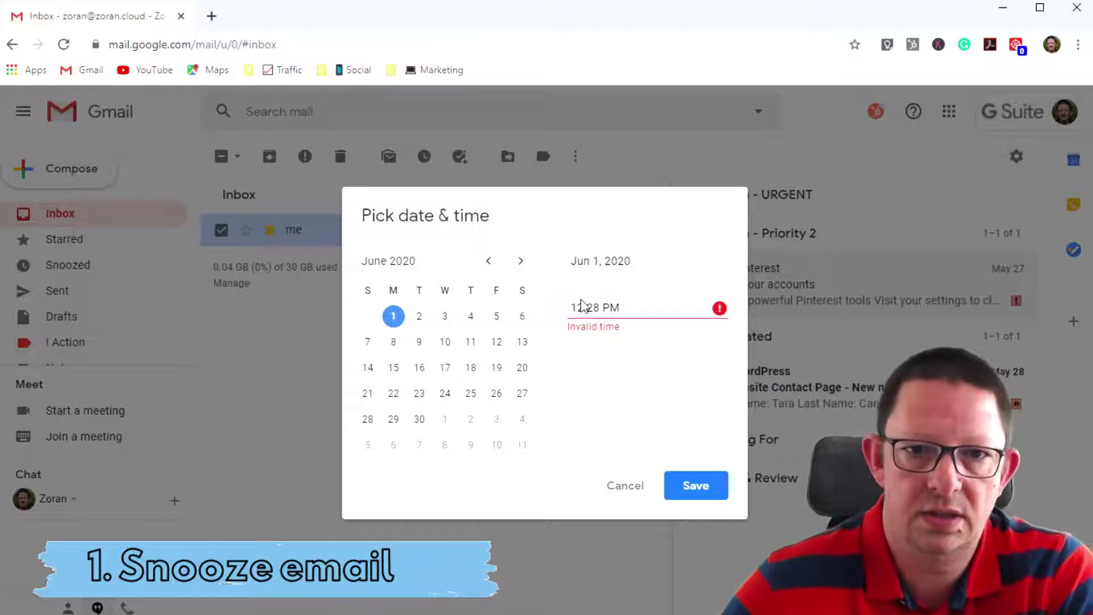
left_click(688, 498)
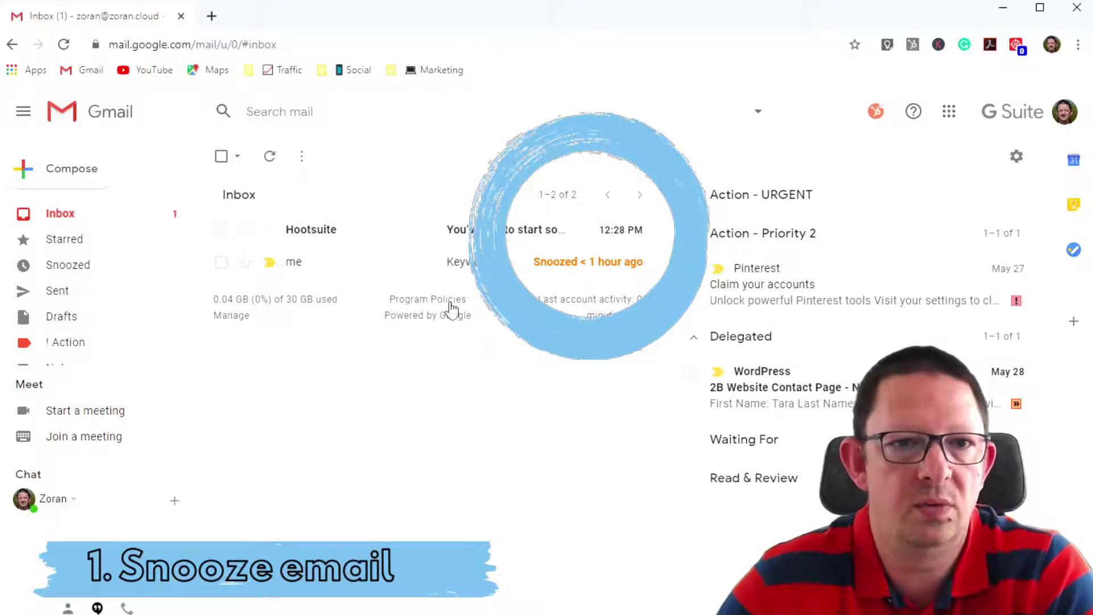
Archive the Hootsuite email in the inbox
left_click(219, 232)
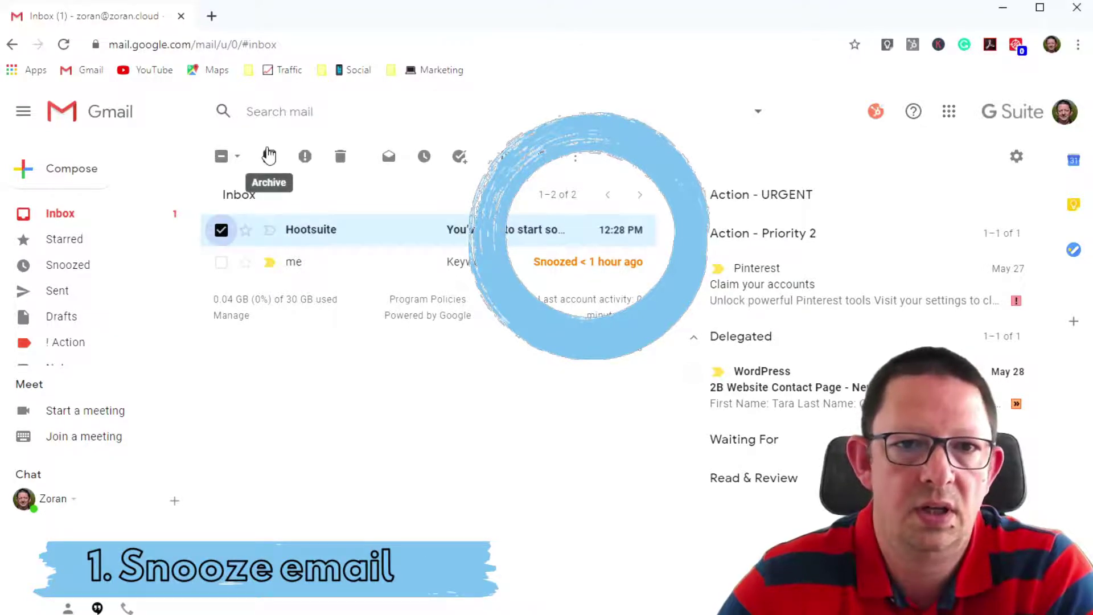
left_click(269, 155)
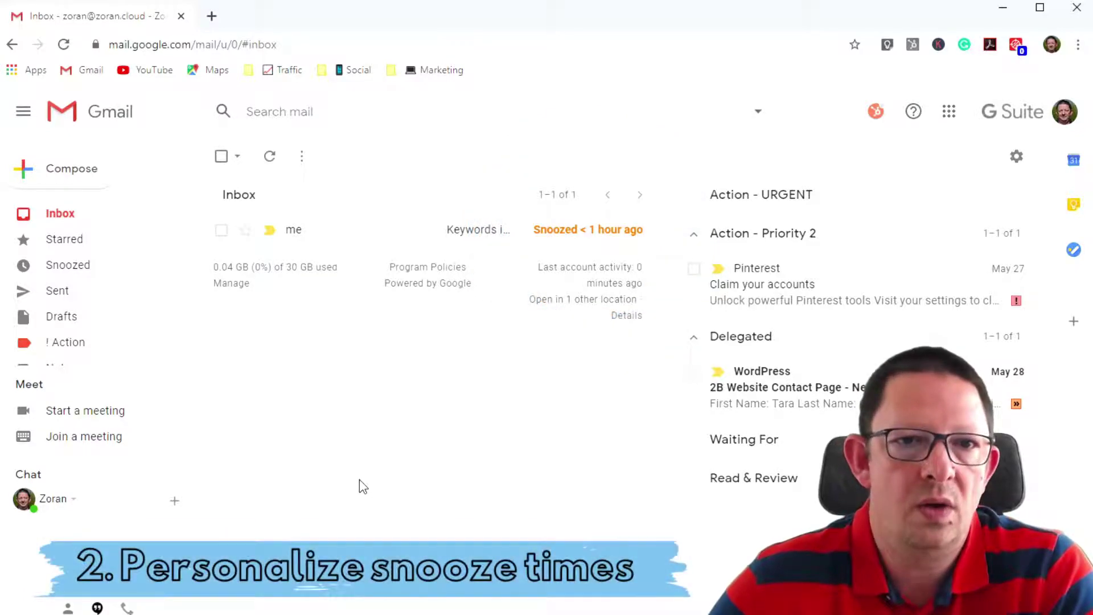
Select the remaining "Keywords ideas" email and view its default snooze time options
left_click(222, 230)
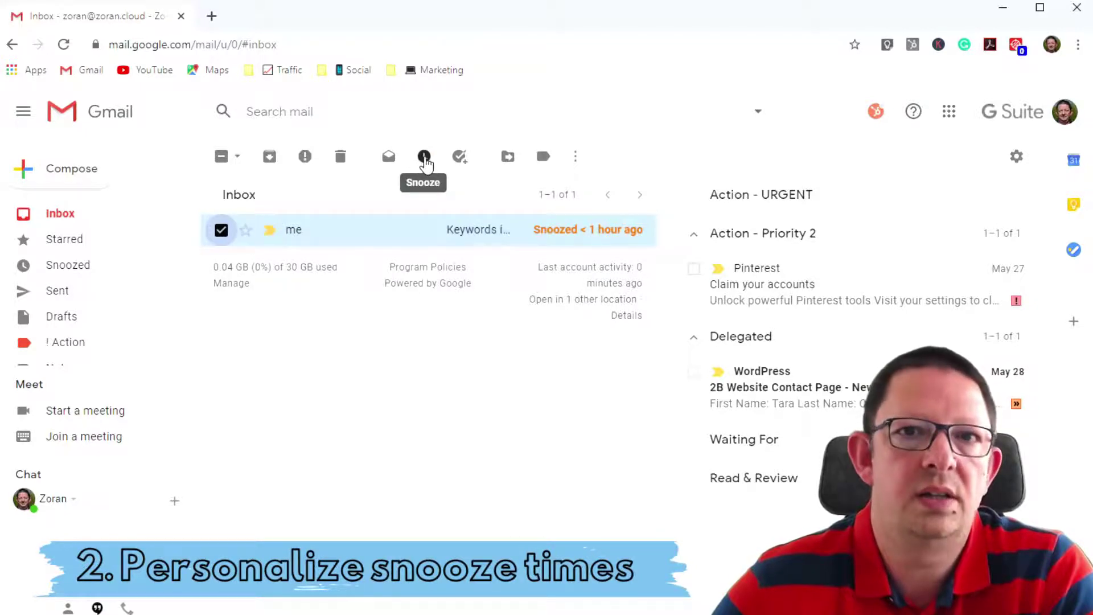
left_click(424, 157)
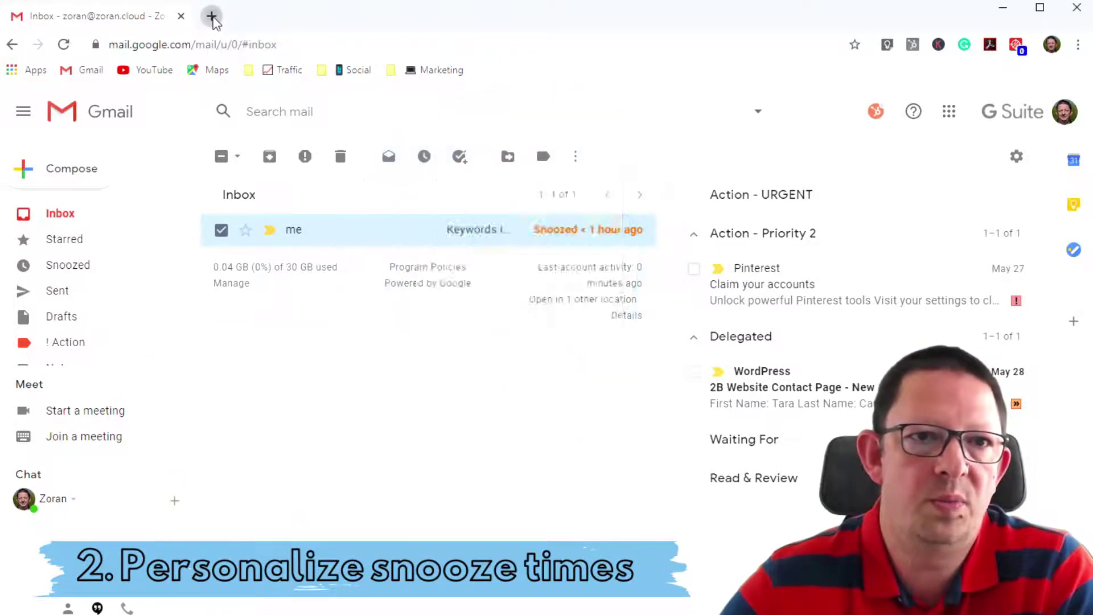
Open Google Keep at keep.google.com in a new browser tab and bring up its settings
left_click(212, 17)
type("keep.google.com")
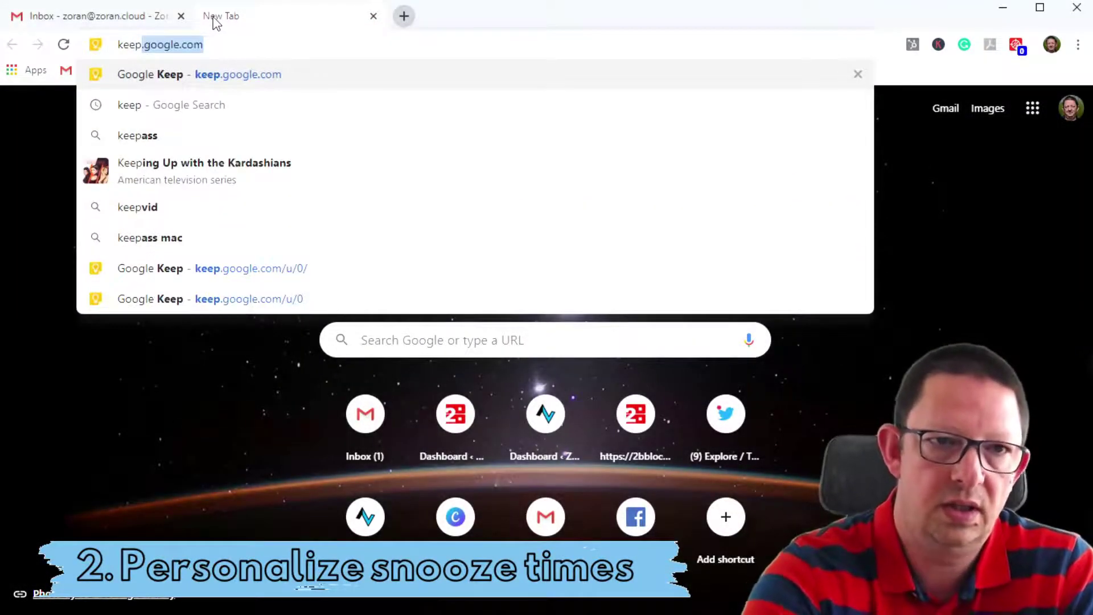
left_click(197, 74)
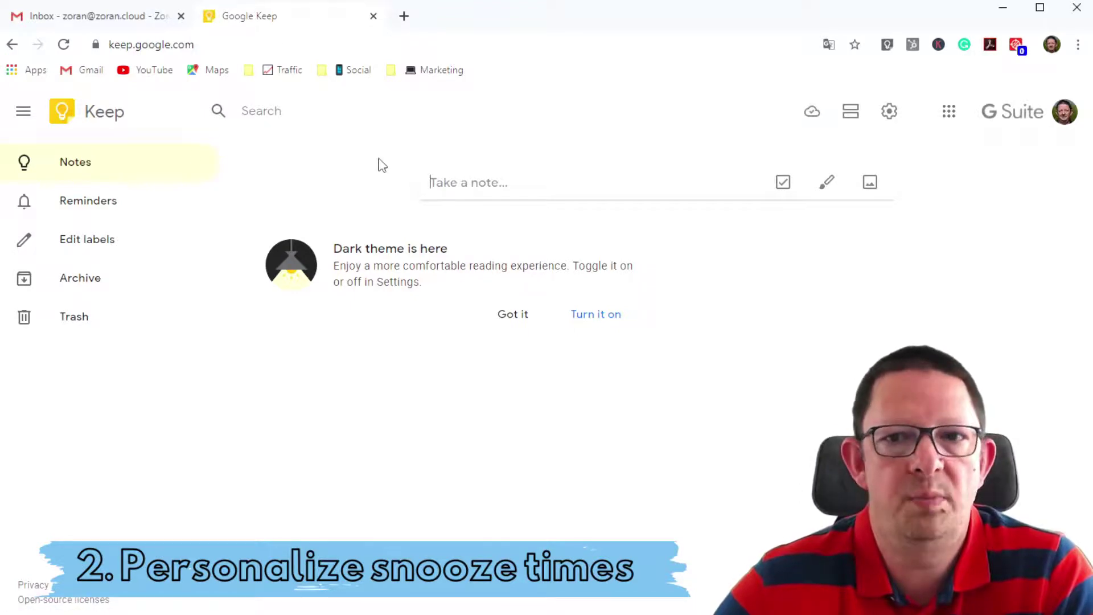
left_click(890, 111)
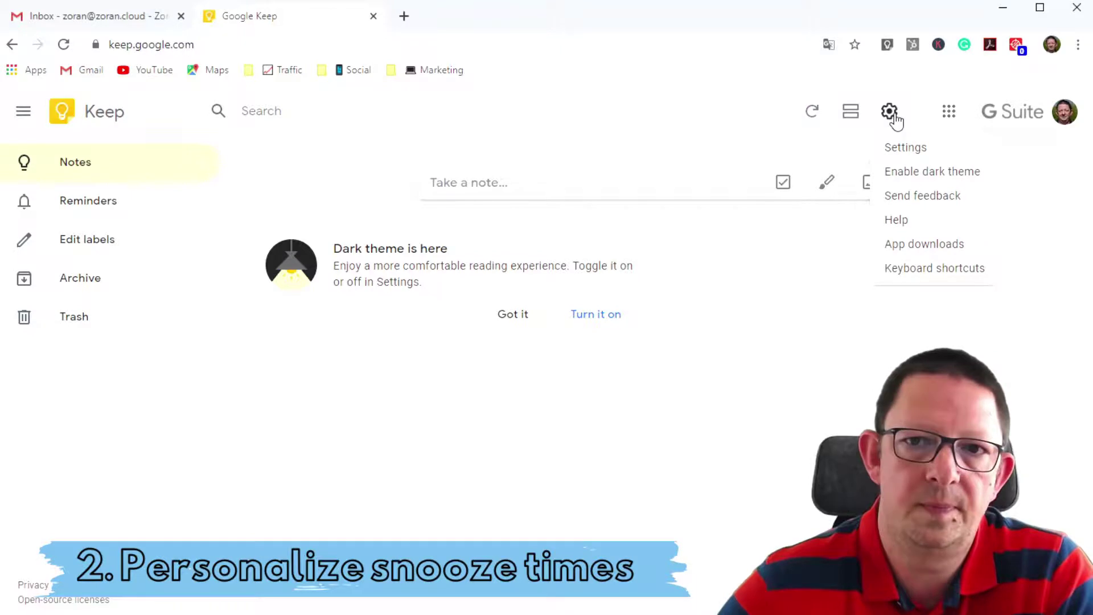
left_click(908, 148)
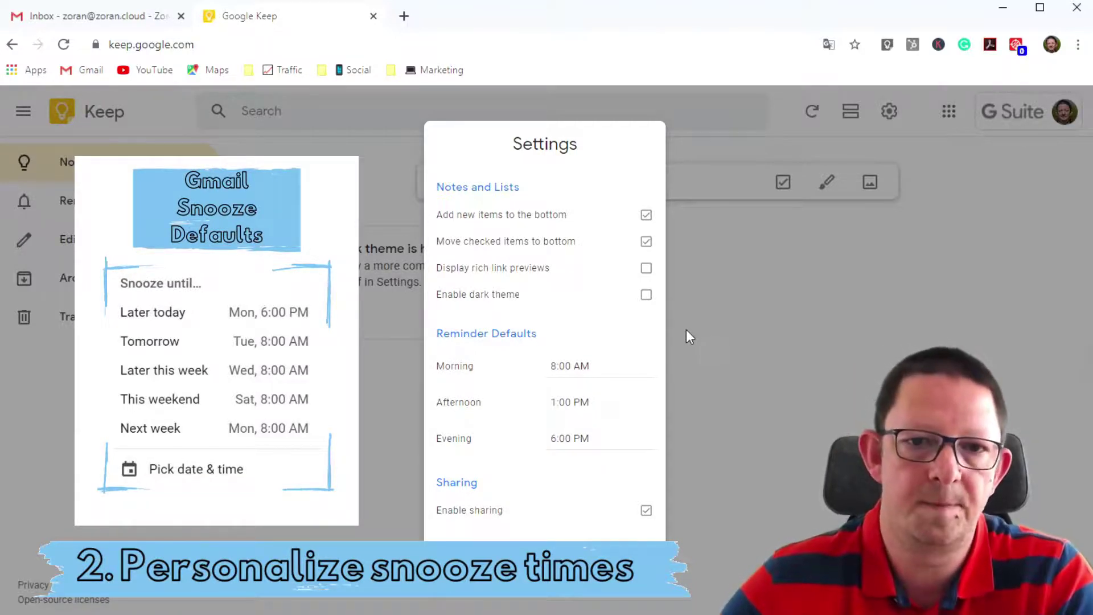
Set Keep's reminder defaults to 10:00 AM for morning and 8:00 PM for evening, and save the settings
left_click_drag(555, 369, 541, 371)
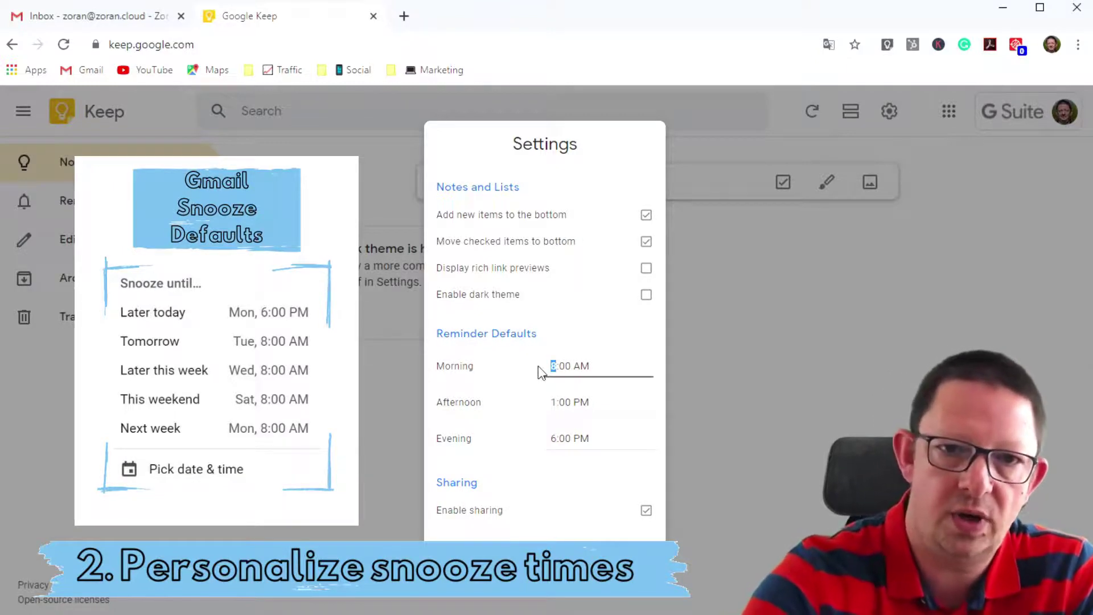
type("10")
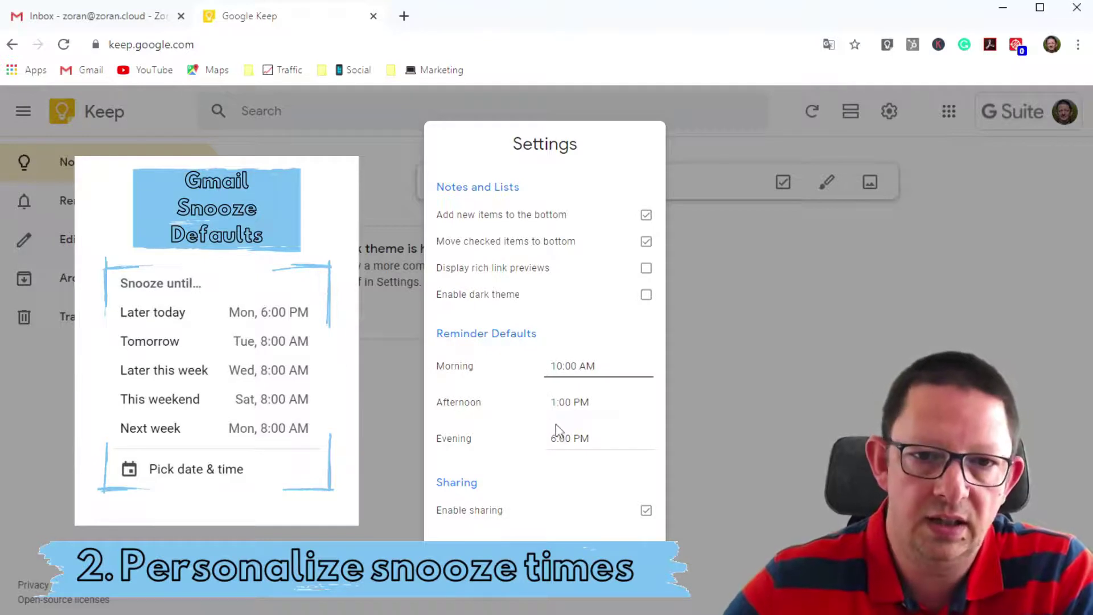
left_click_drag(557, 439, 551, 443)
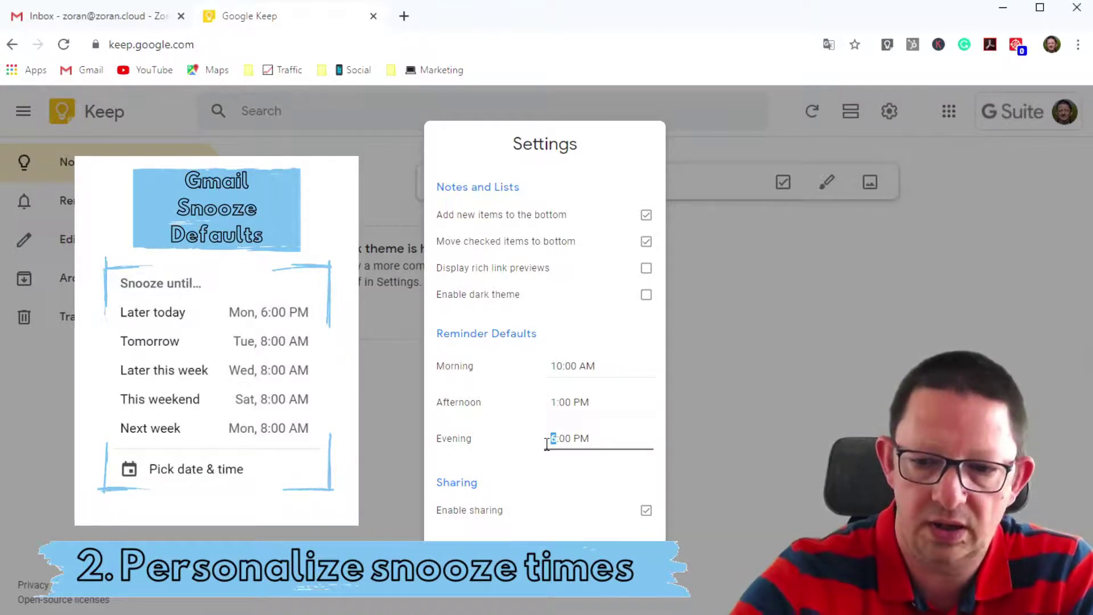
type("8")
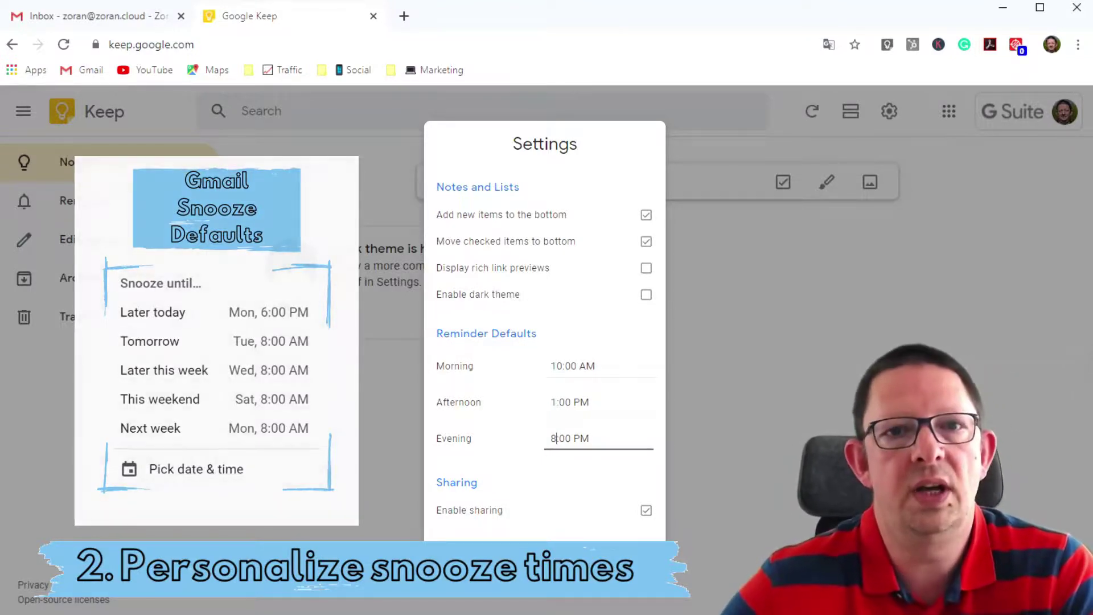
key("Escape")
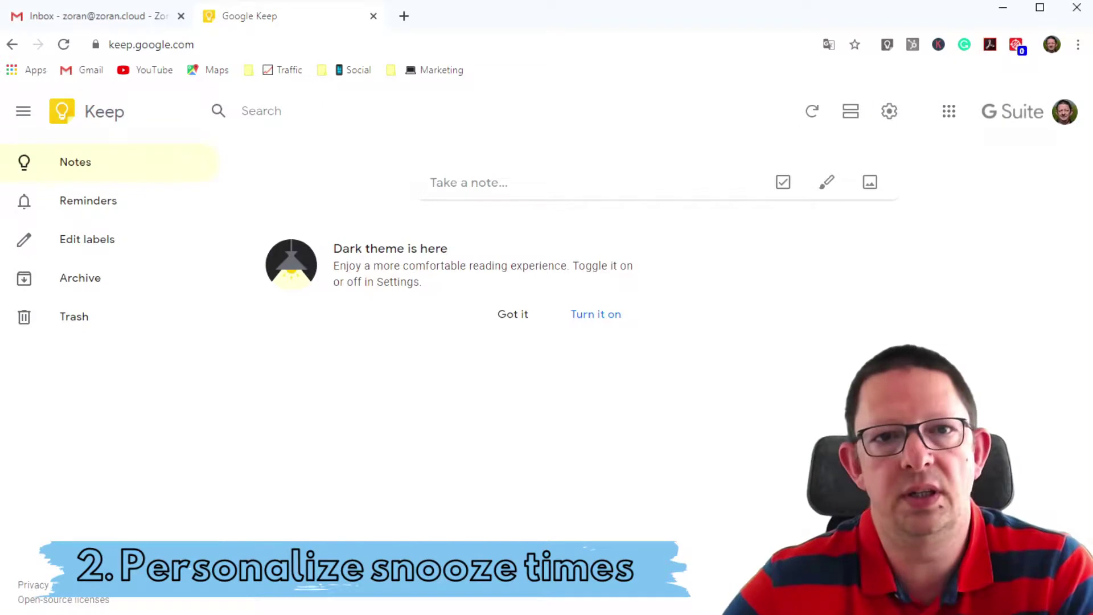
Close Keep, reload the Gmail inbox and check the snooze time options for the "Keywords ideas" email
left_click(374, 17)
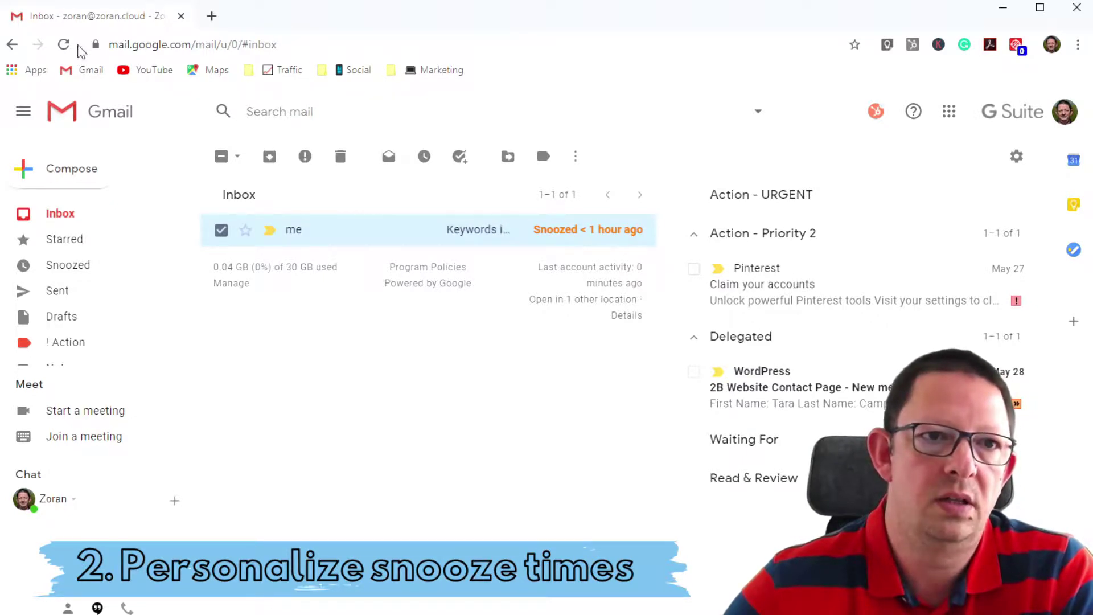
left_click(62, 48)
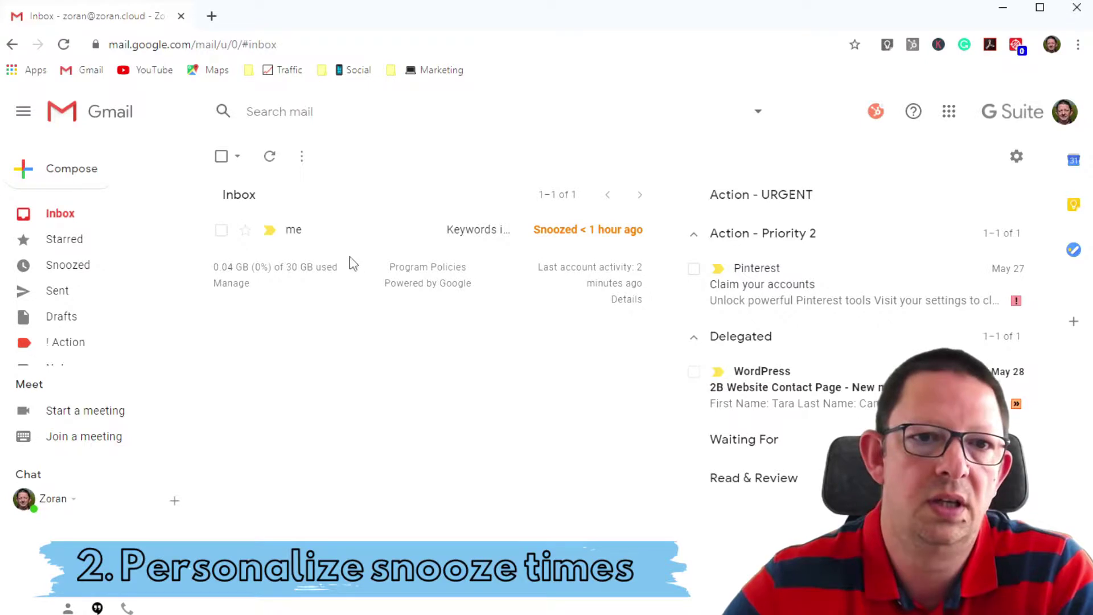
mouse_move(329, 241)
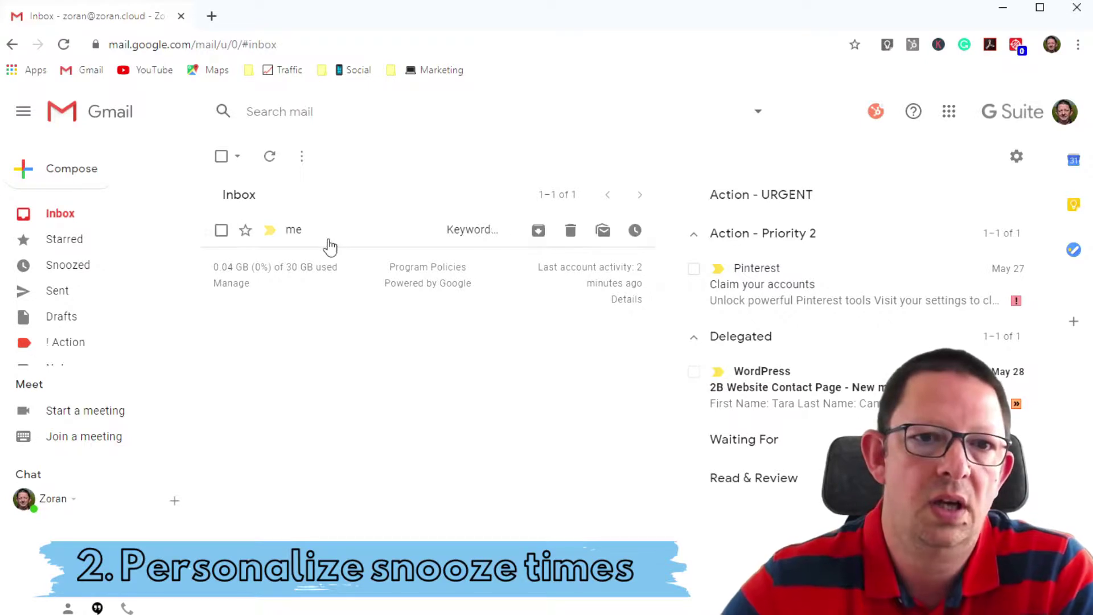
left_click(222, 232)
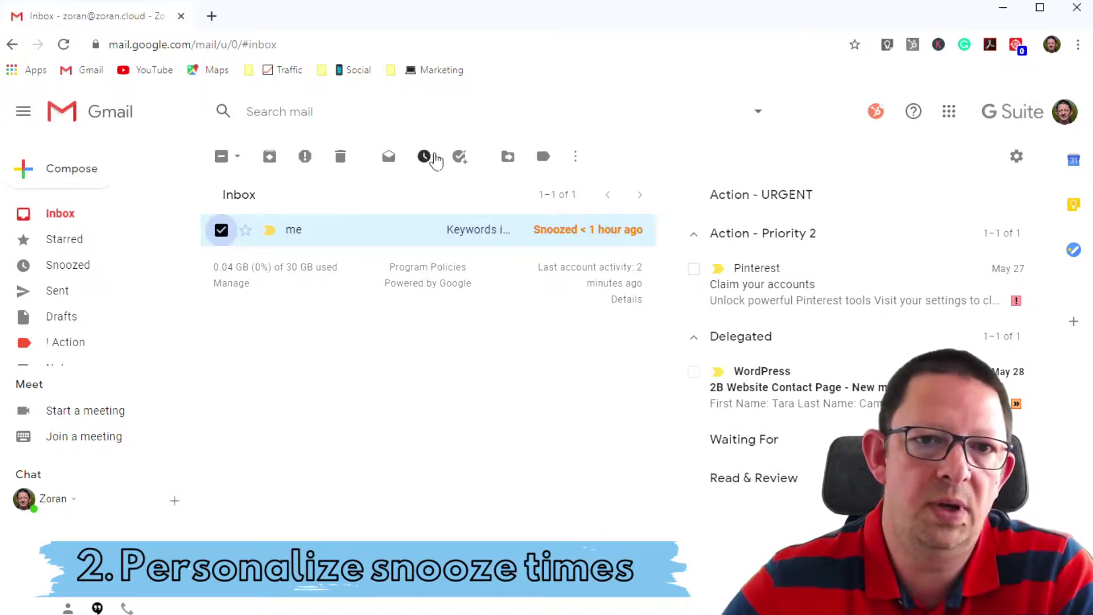
left_click(425, 157)
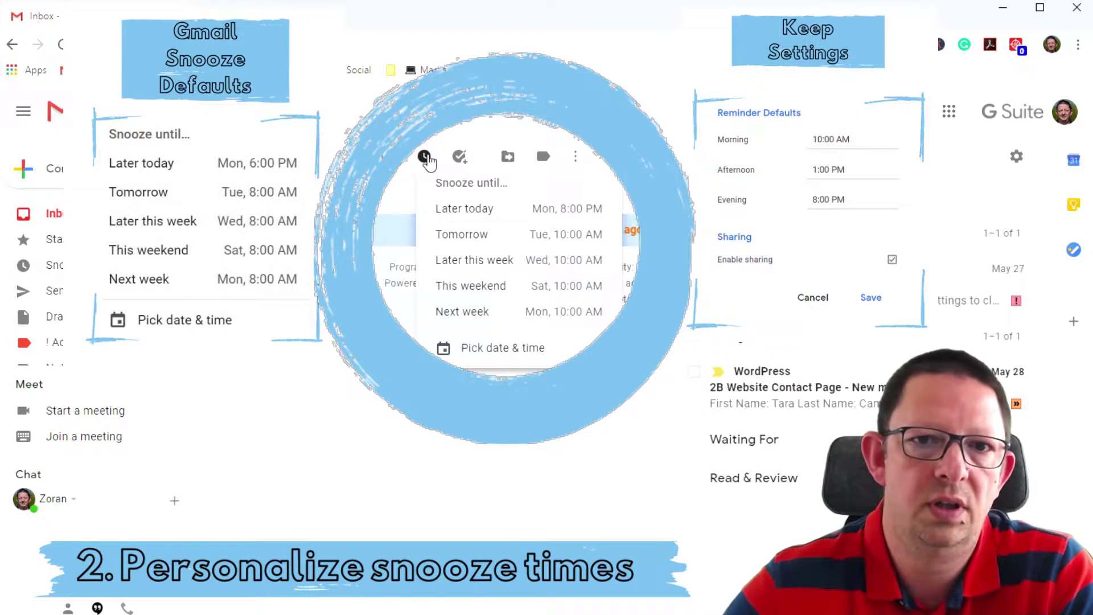